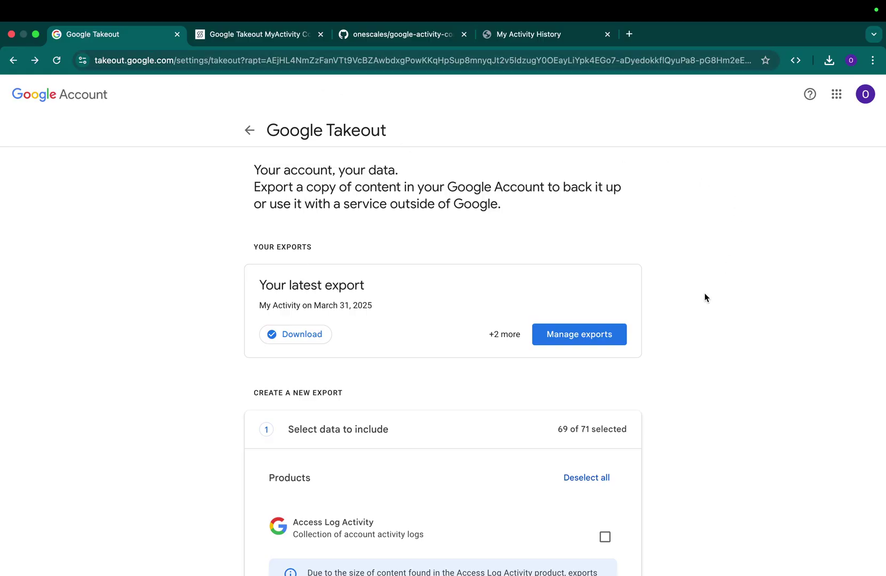
Step: Deselect all products, tick only My Activity, and show its content options
scroll(705, 297, "down", 3)
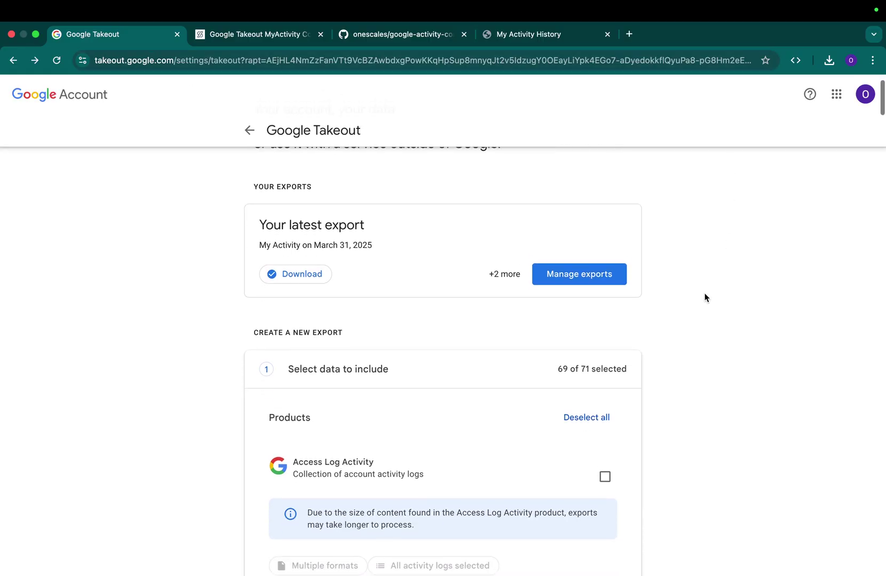
left_click(593, 401)
scroll(683, 403, "down", 5)
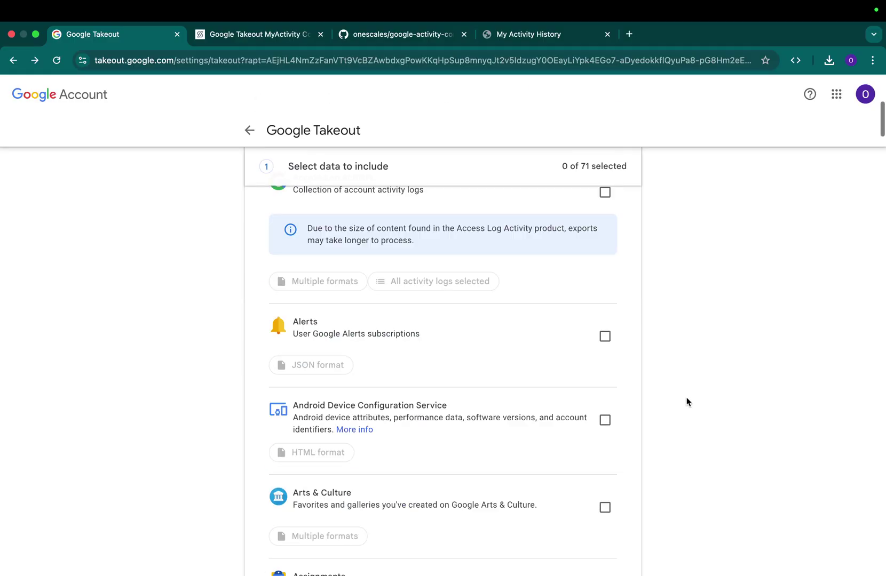
scroll(686, 403, "down", 3)
scroll(687, 401, "down", 5)
scroll(687, 401, "down", 5)
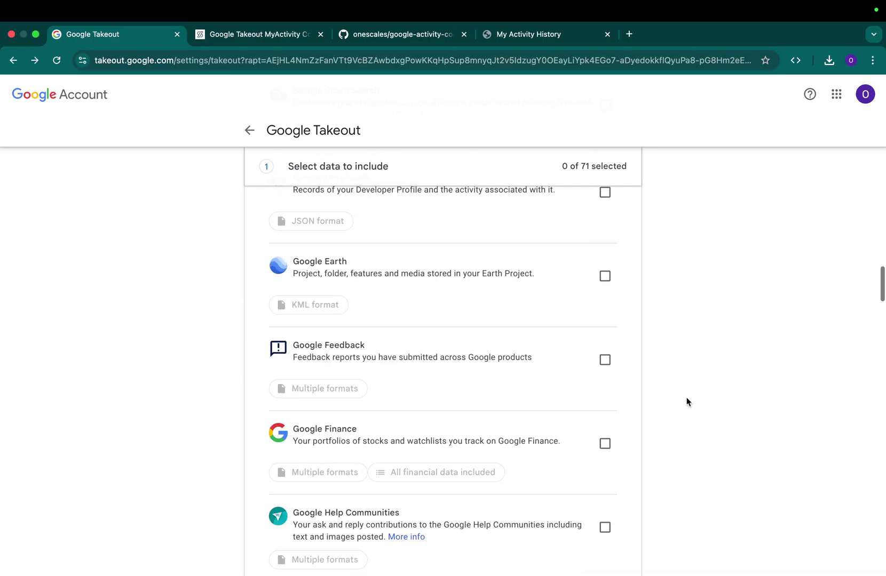
scroll(687, 401, "down", 5)
scroll(687, 402, "down", 5)
scroll(687, 402, "down", 5)
scroll(687, 401, "down", 5)
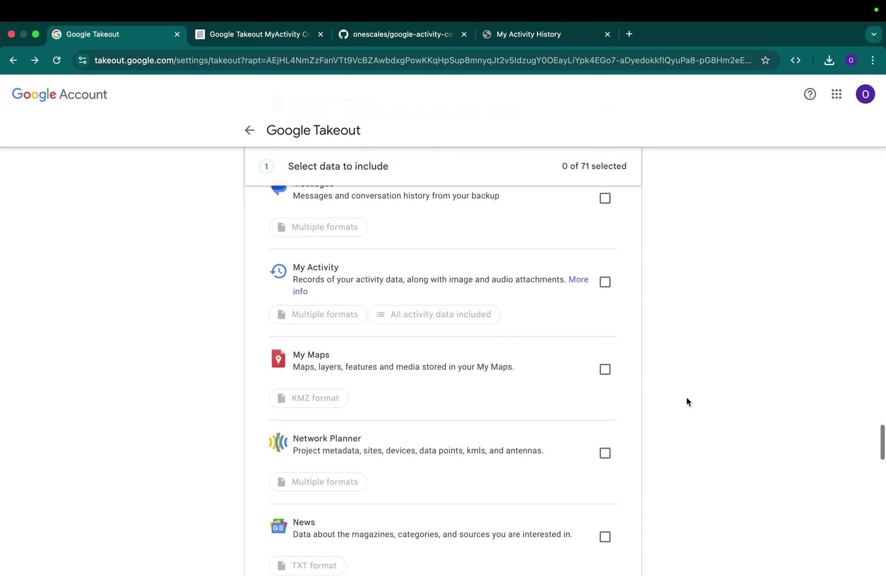
left_click(604, 282)
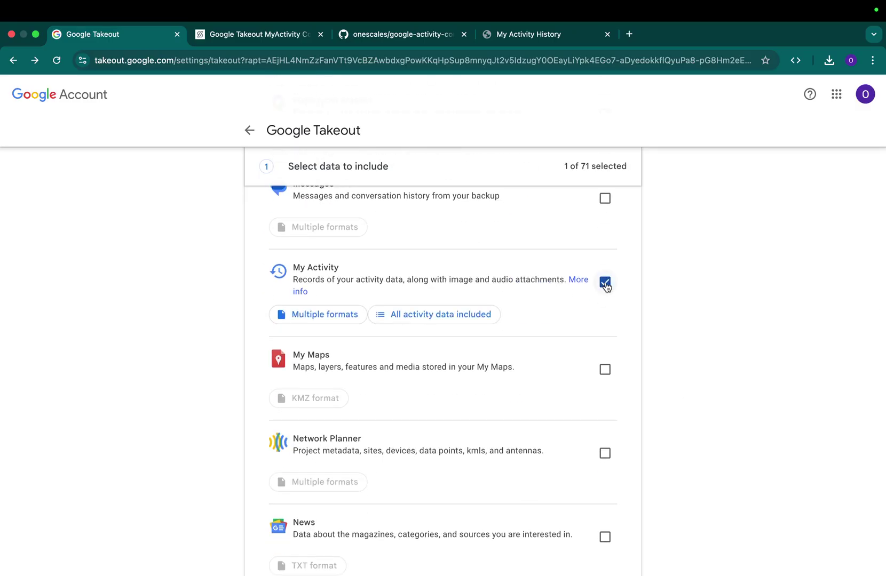
left_click(424, 319)
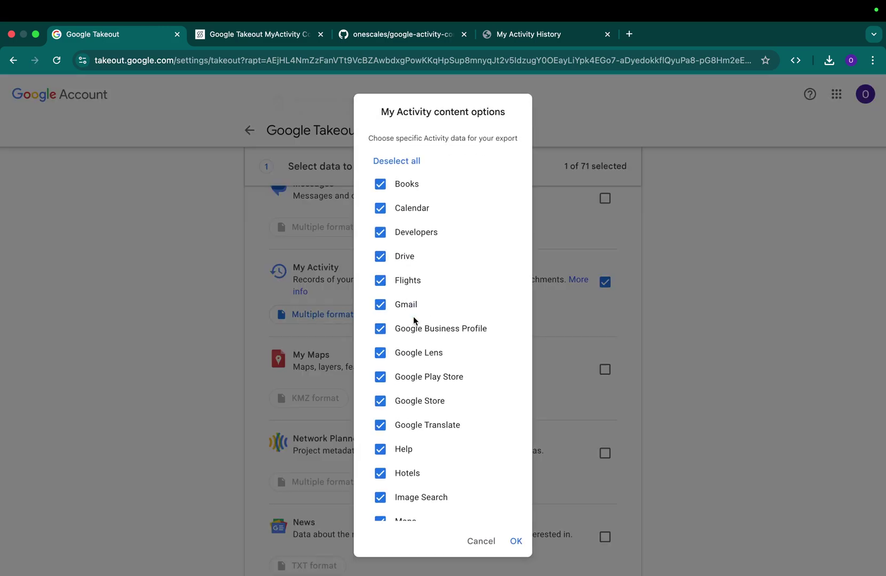
Step: Untick all activity types, keeping only Image Search, Search, Video Search and YouTube
left_click(412, 160)
scroll(467, 354, "down", 2)
scroll(467, 355, "down", 2)
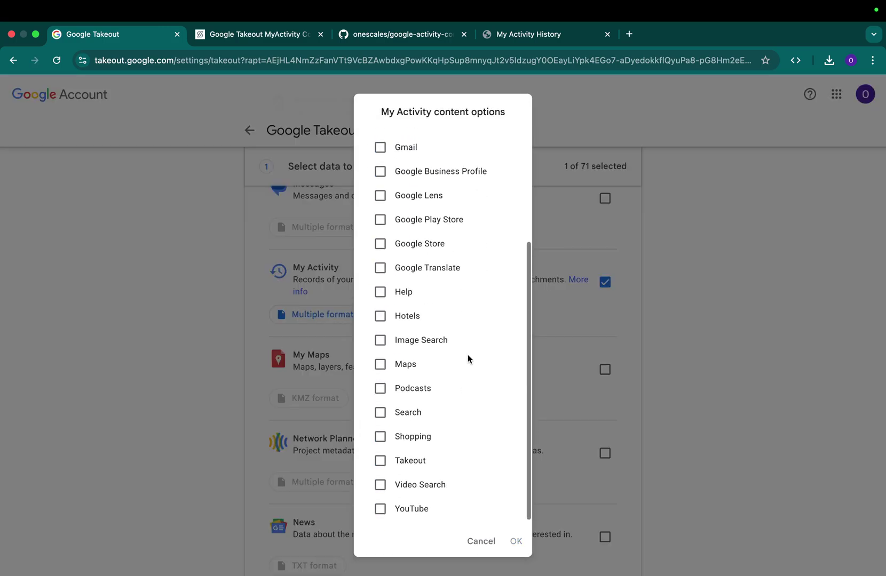
left_click(426, 344)
left_click(409, 414)
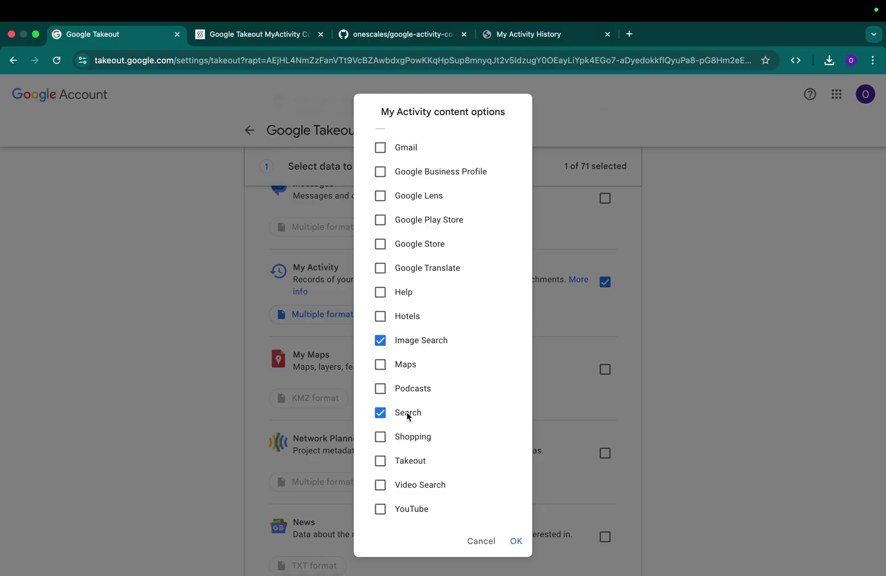
left_click(412, 489)
left_click(414, 511)
left_click(516, 539)
Step: Proceed to the file type and destination settings and create the My Activity export
scroll(706, 409, "down", 10)
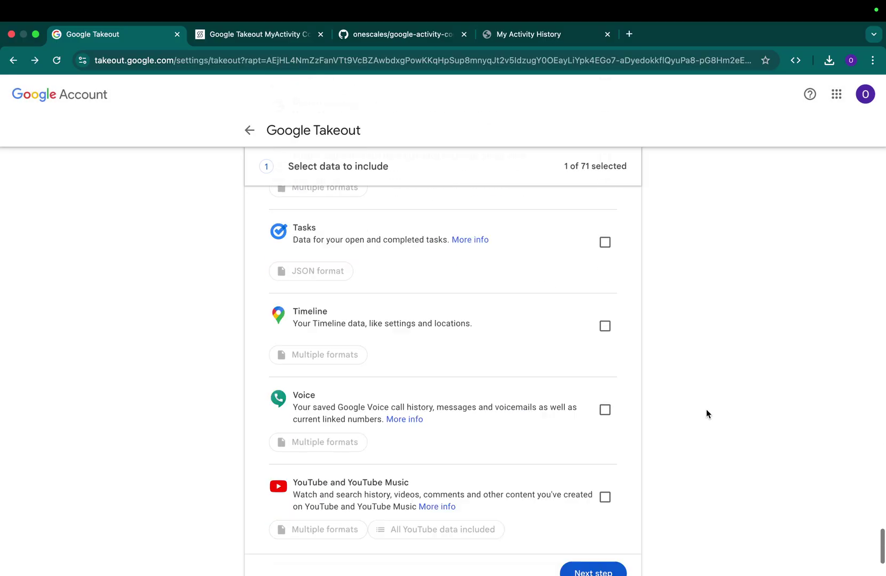
scroll(706, 409, "down", 3)
left_click(598, 422)
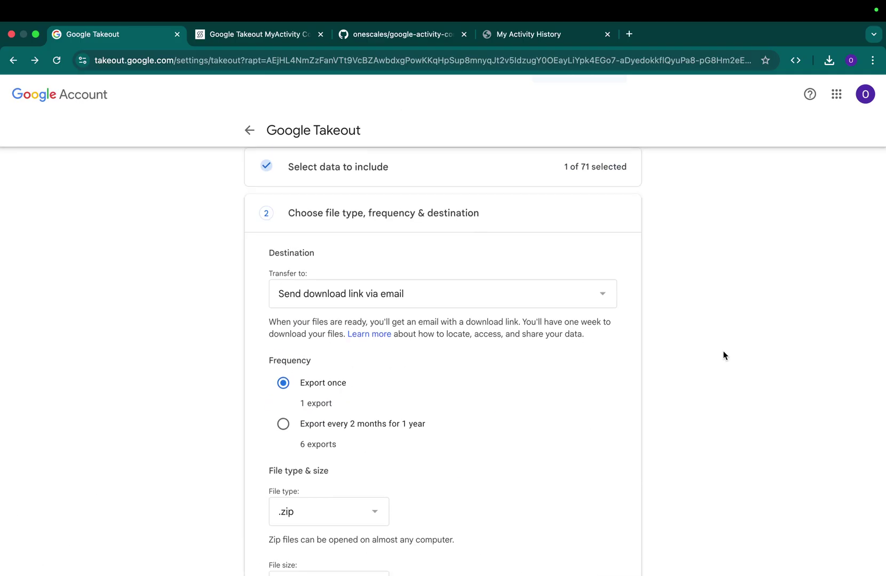
scroll(724, 355, "down", 4)
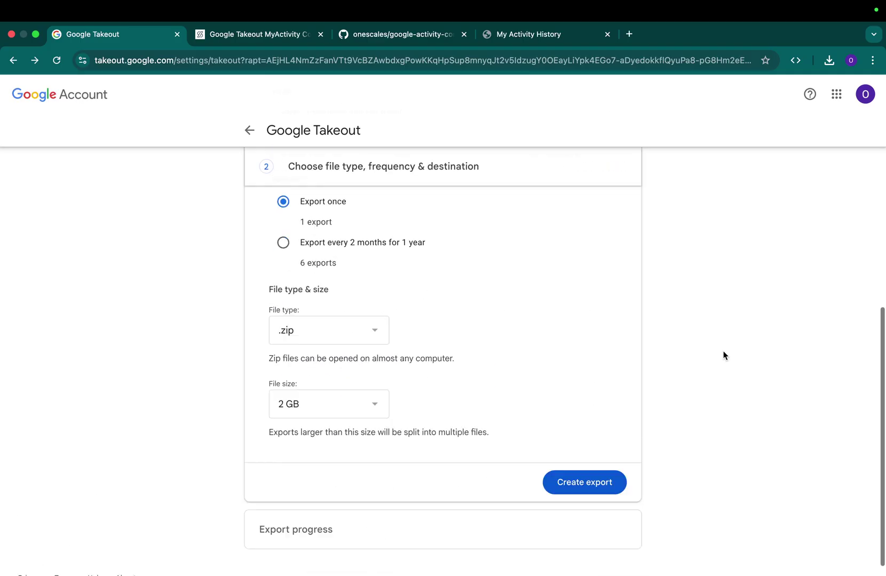
left_click(590, 470)
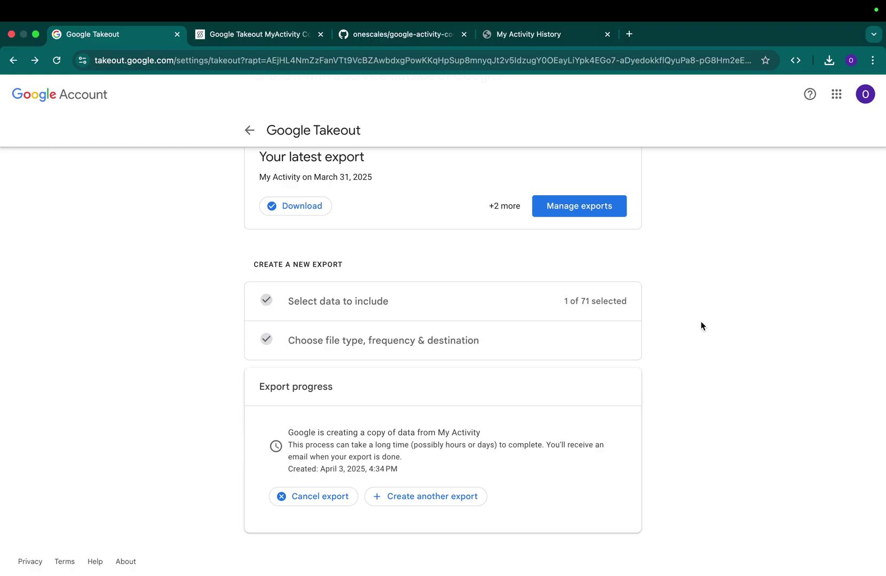
Step: Open the Manage exports list of earlier exports
scroll(701, 324, "up", 3)
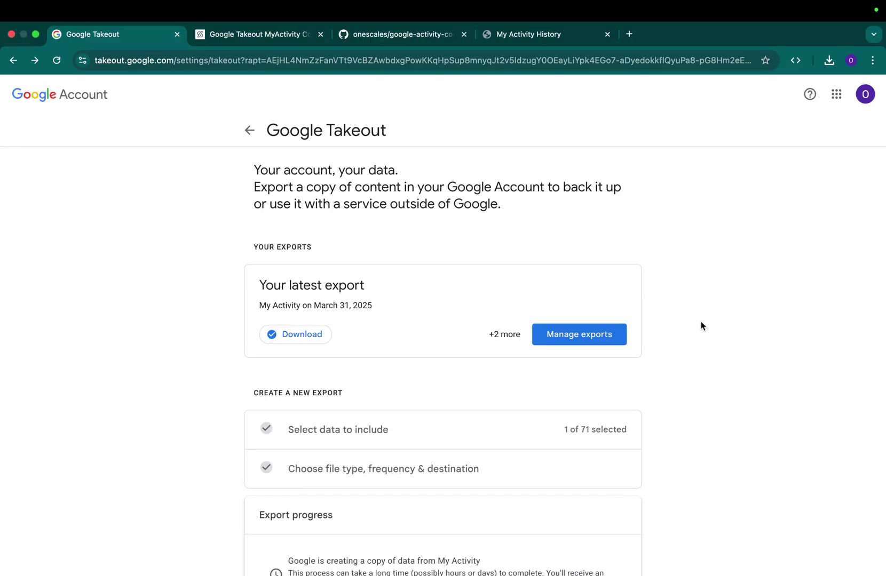
left_click(598, 336)
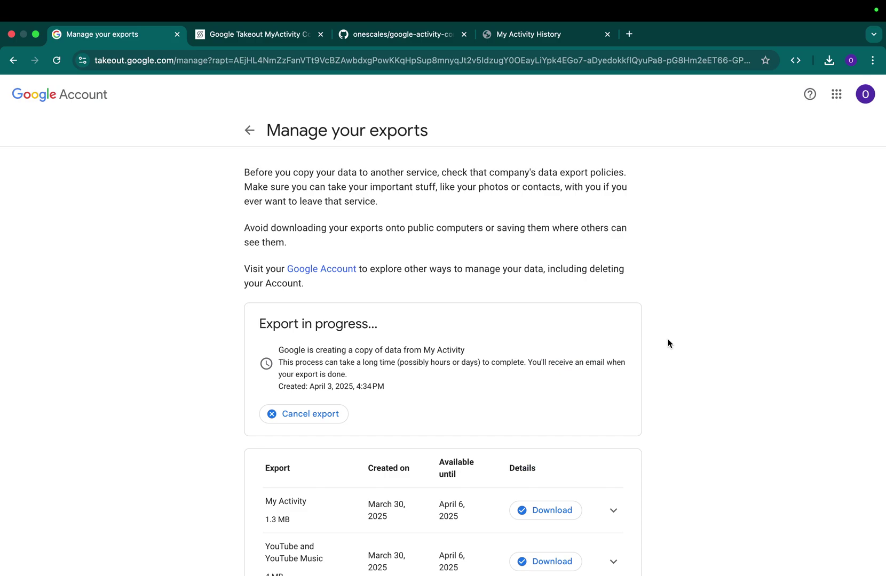
scroll(668, 344, "down", 3)
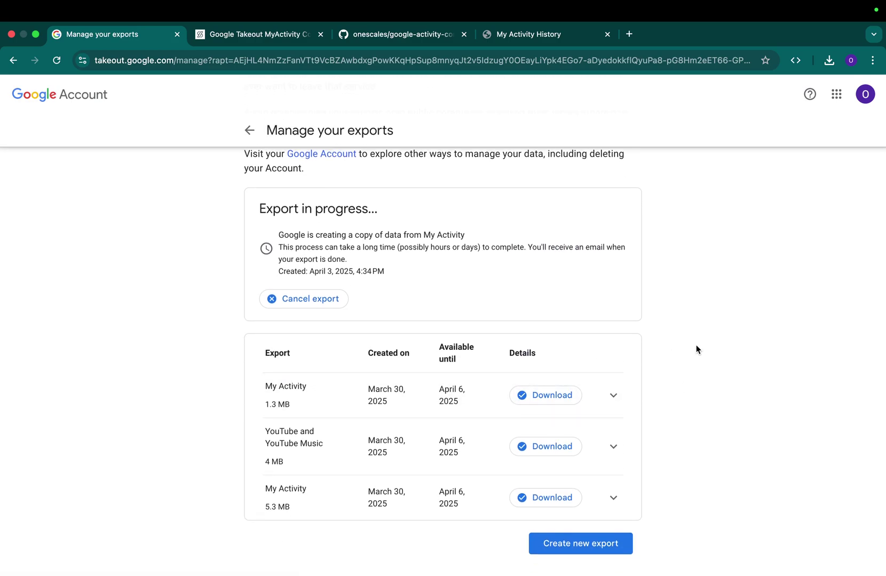
Step: Extract the Takeout zip and open Takeout 2 › My Activity › Search › MyActivity.html in the browser
key("super+Tab")
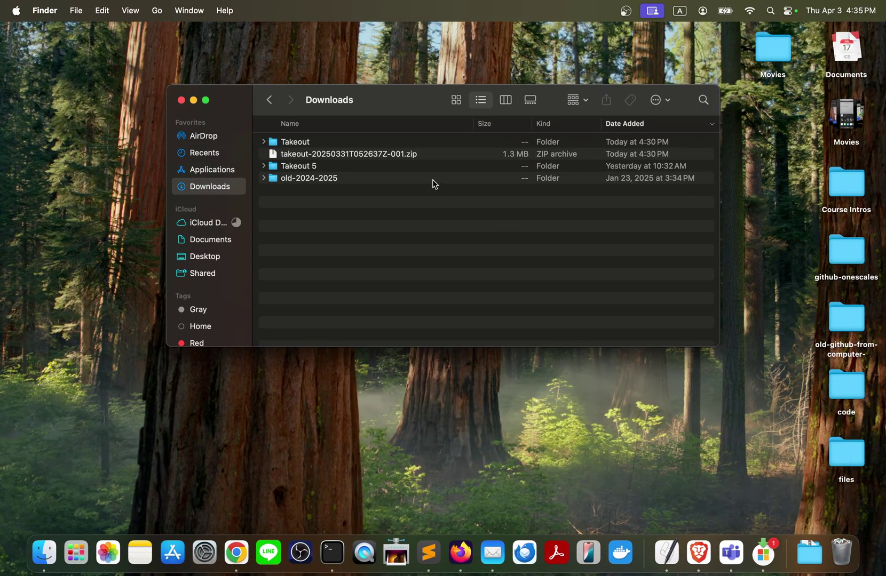
double_click(400, 155)
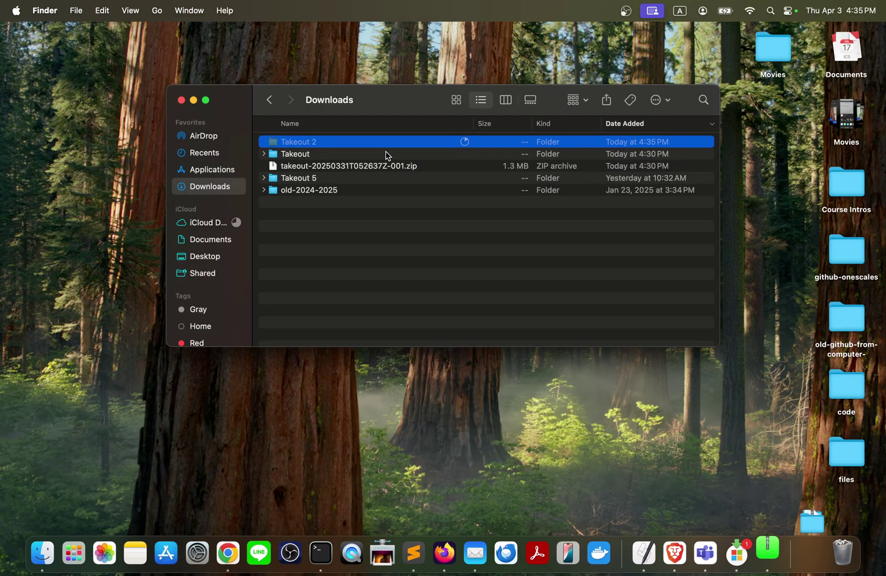
double_click(352, 141)
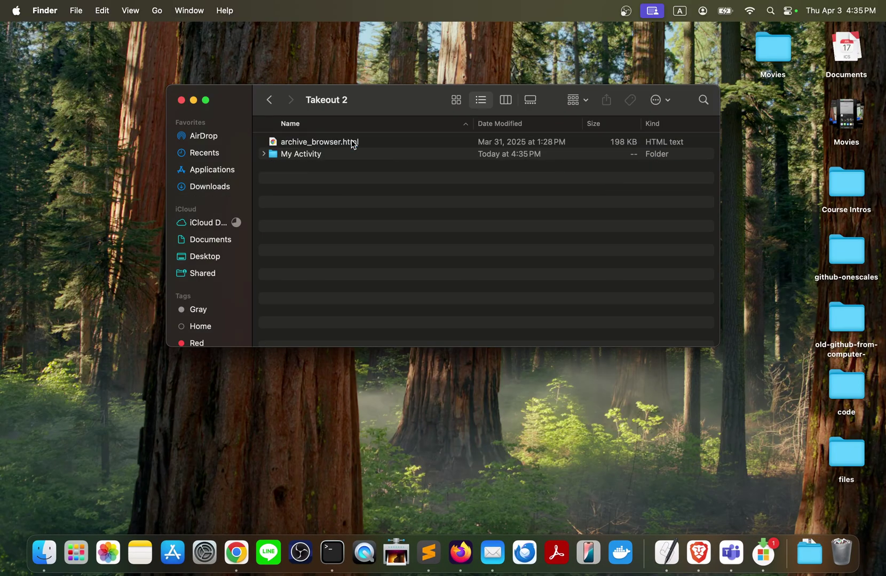
double_click(327, 158)
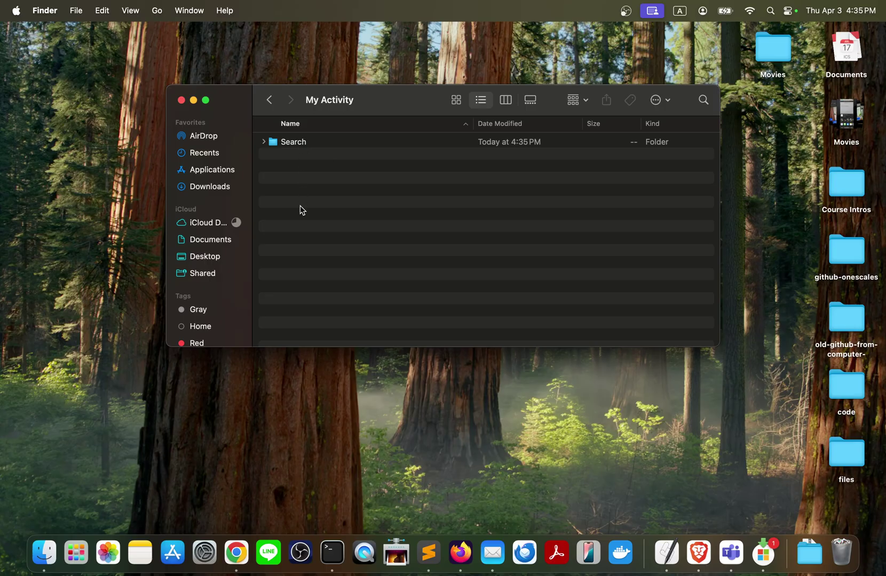
double_click(313, 143)
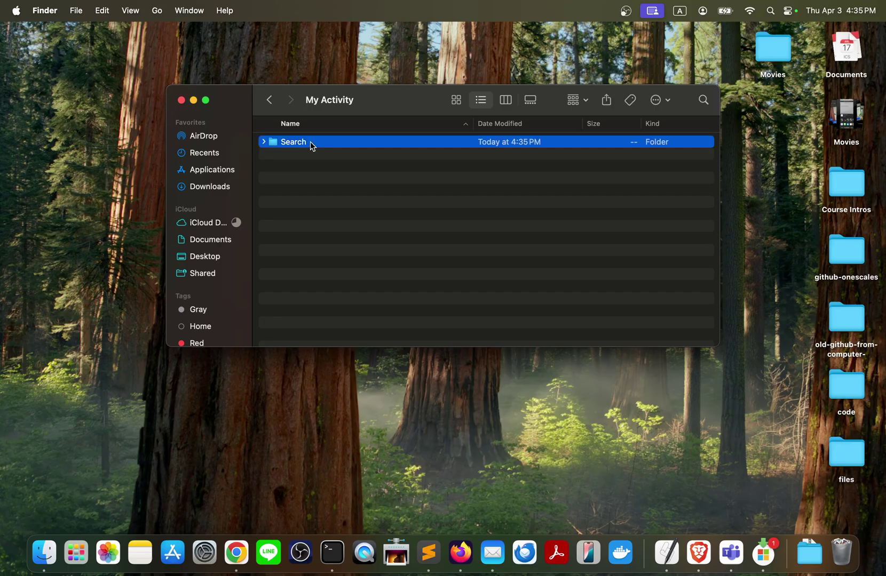
left_click(297, 143)
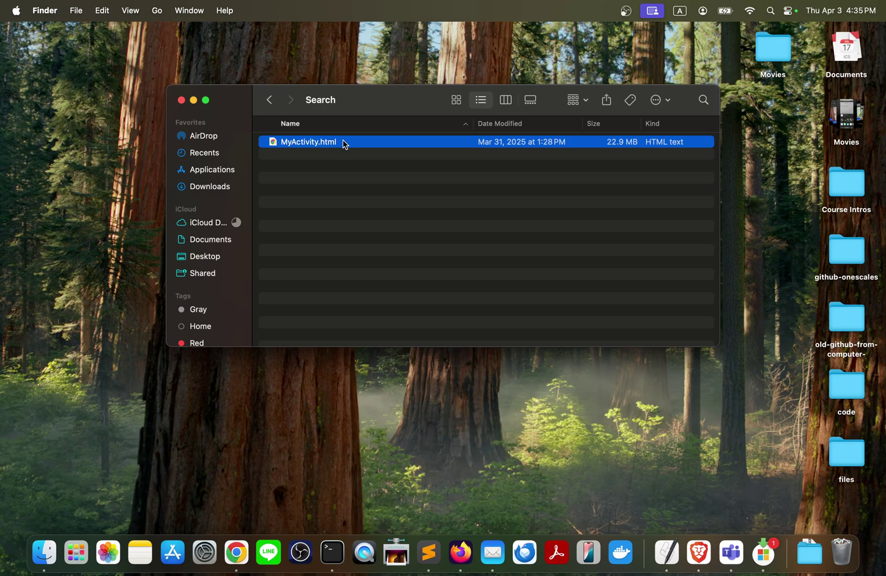
double_click(435, 147)
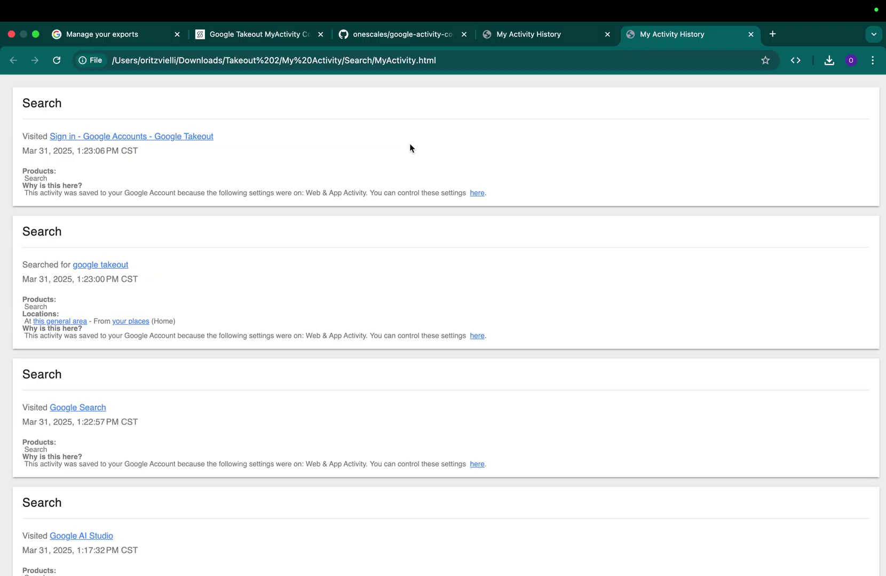
Step: Switch to the OneScales MyActivity converter tab
left_click(278, 36)
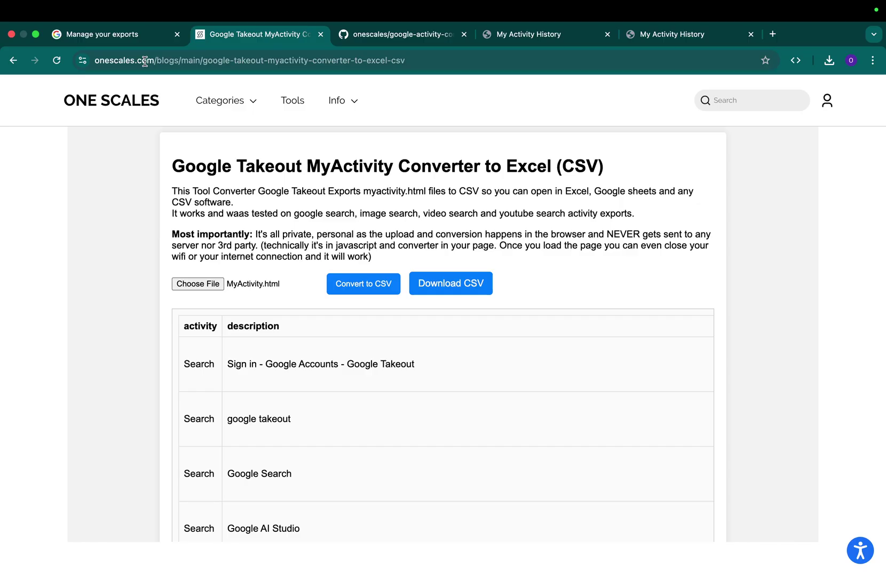
Step: Load MyActivity.html from Downloads › Takeout 2 › My Activity › Search into the converter
left_click(211, 283)
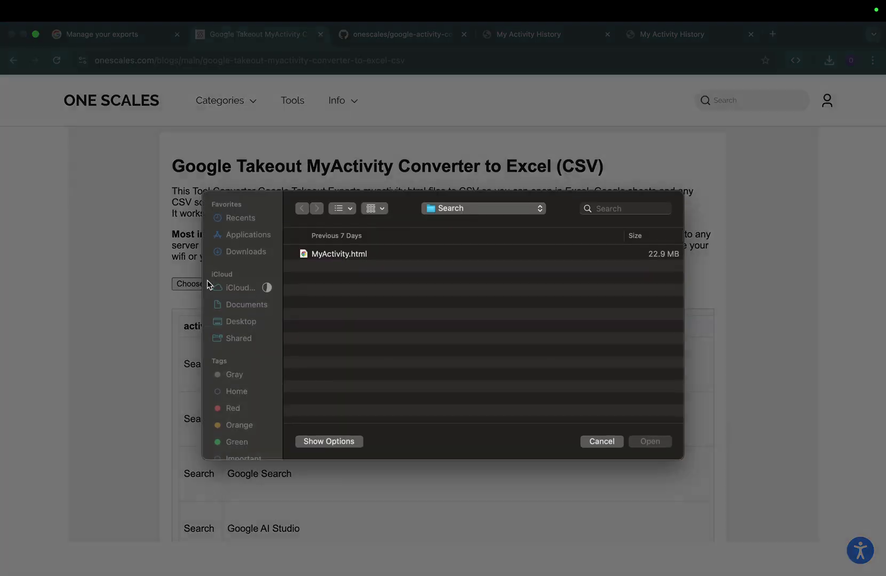
left_click(258, 253)
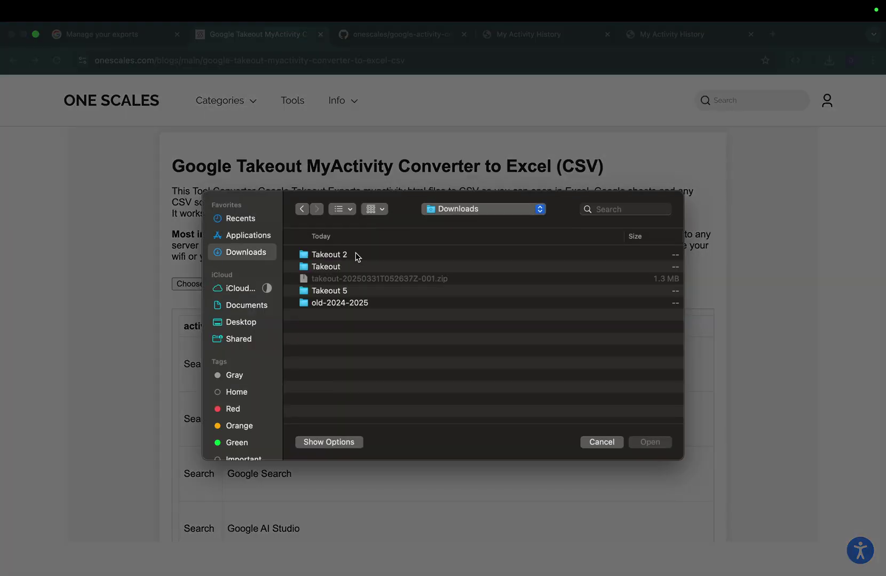
double_click(356, 254)
double_click(356, 255)
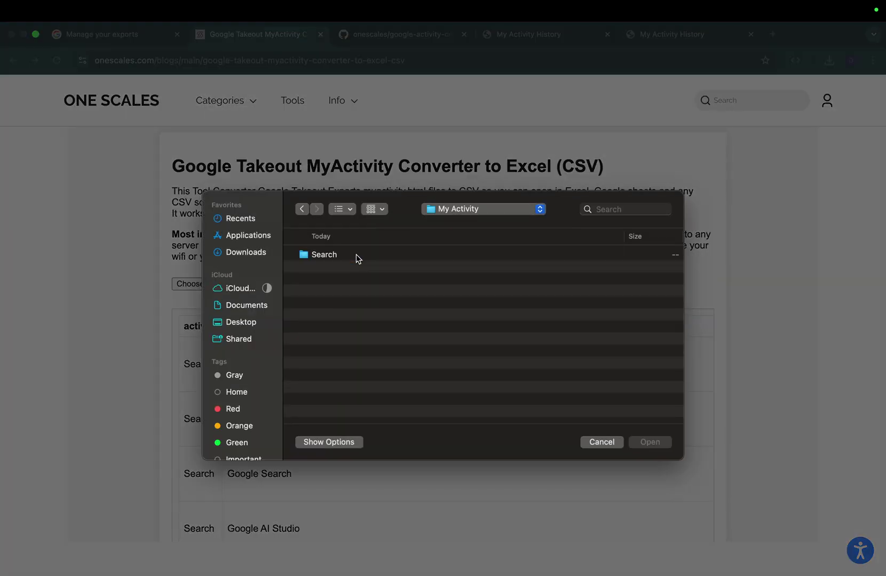
double_click(357, 258)
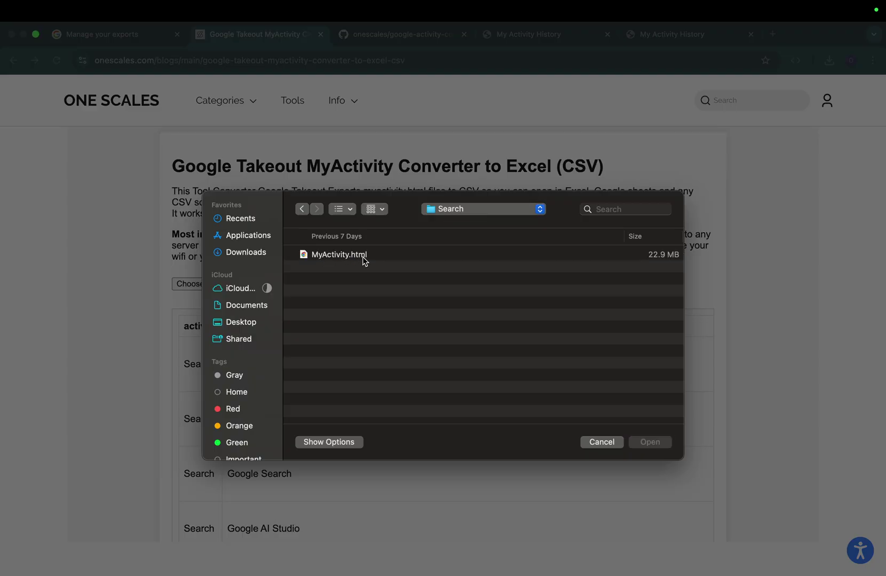
double_click(364, 256)
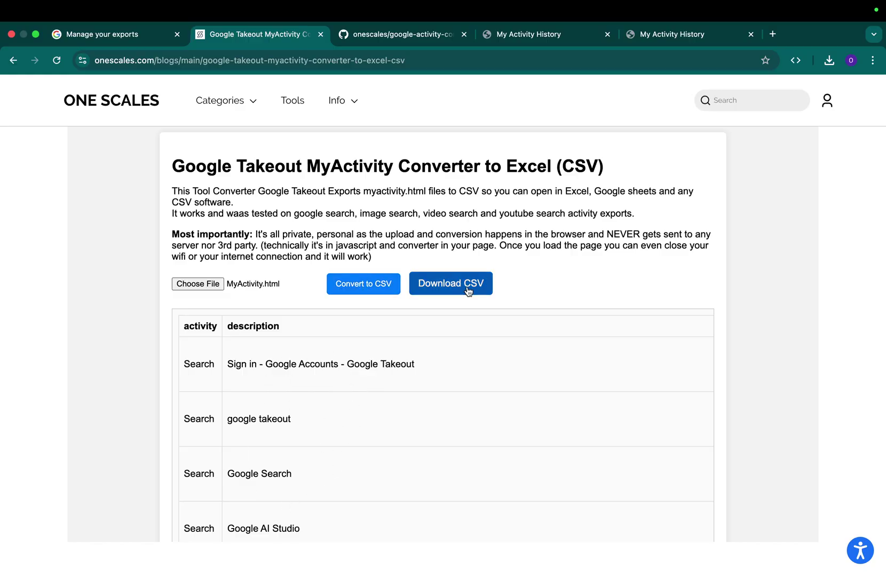
Step: Download the converted myactivity.csv and open it from Chrome's downloads bubble
left_click(451, 289)
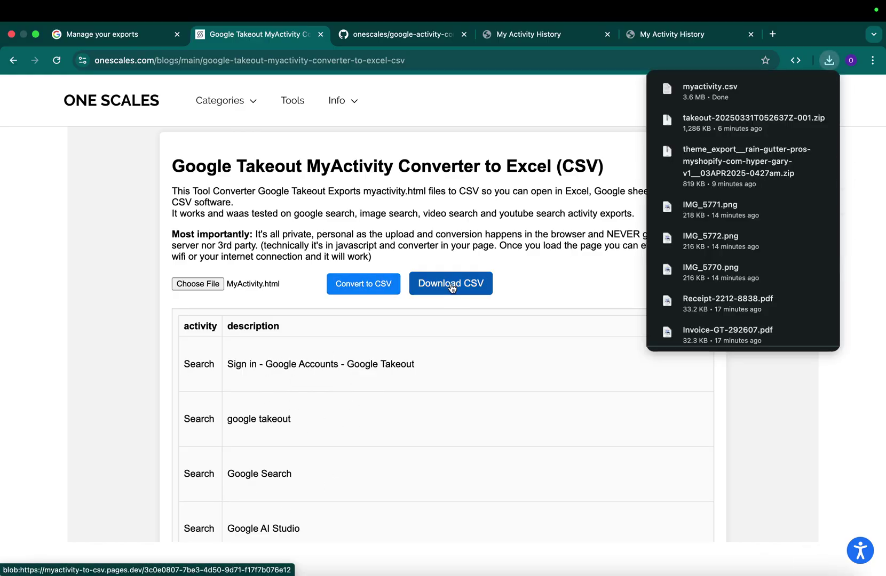
left_click(743, 95)
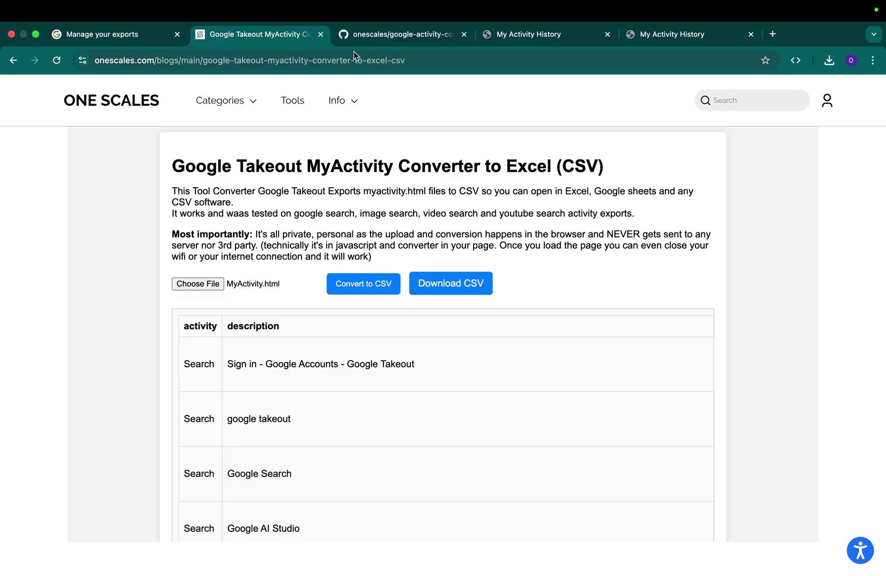
Step: Open 9-stable.html in the google-activity-converter GitHub repo and scroll through its code
left_click(407, 36)
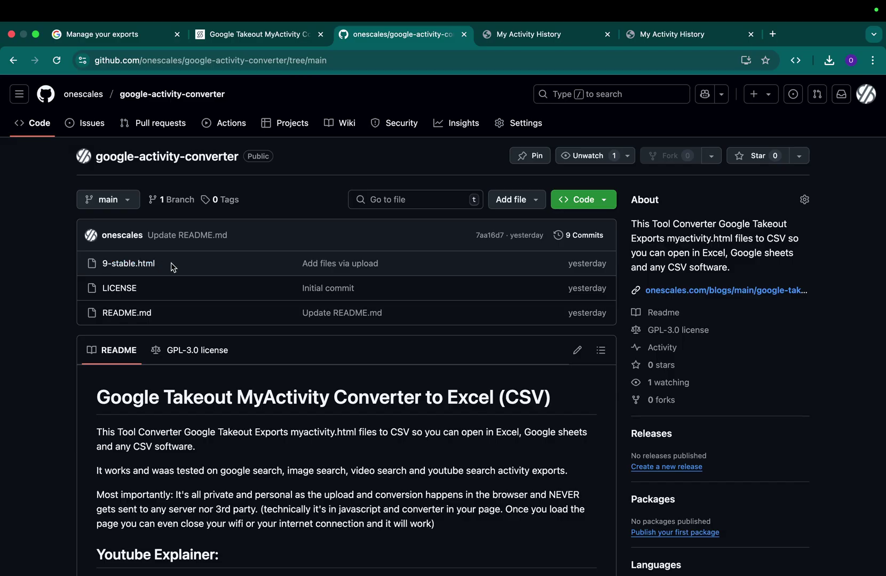
triple_click(142, 266)
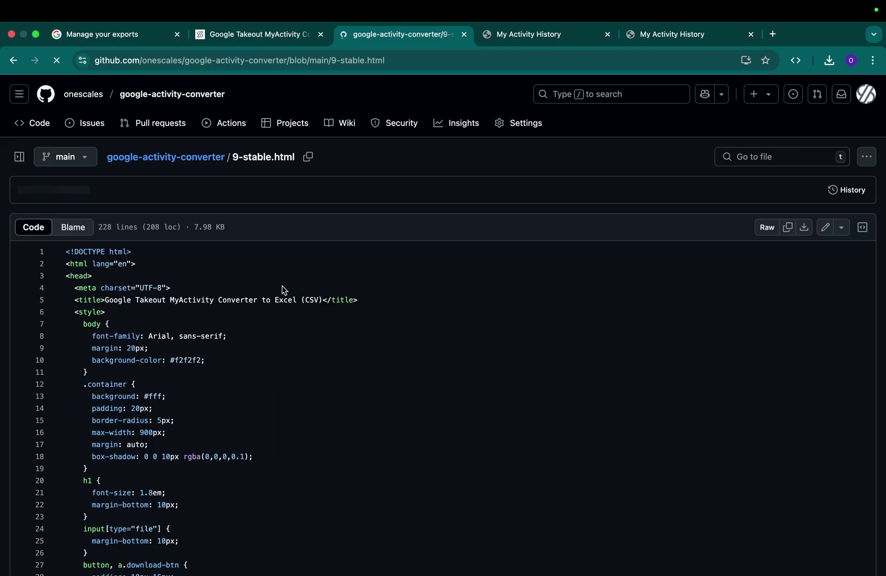
scroll(328, 350, "down", 2)
scroll(329, 351, "down", 6)
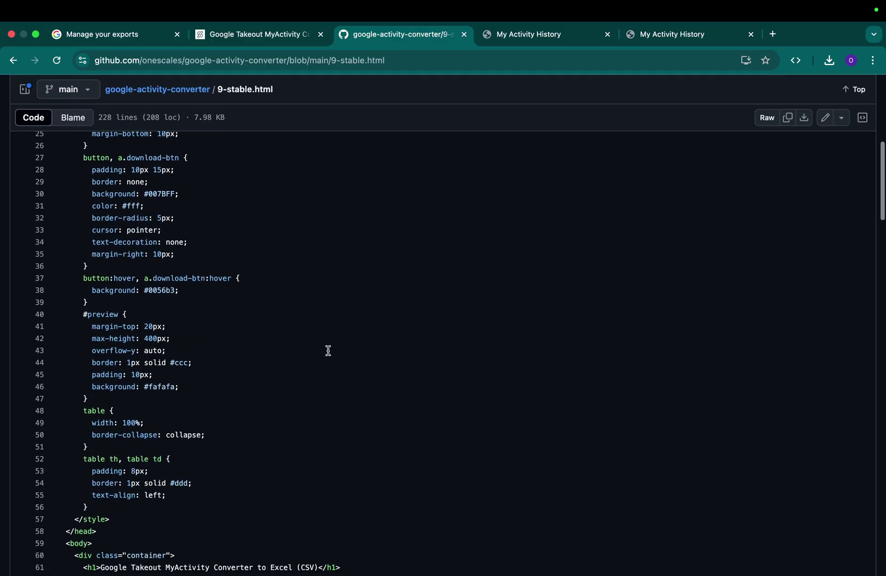
scroll(328, 350, "down", 8)
scroll(328, 351, "down", 3)
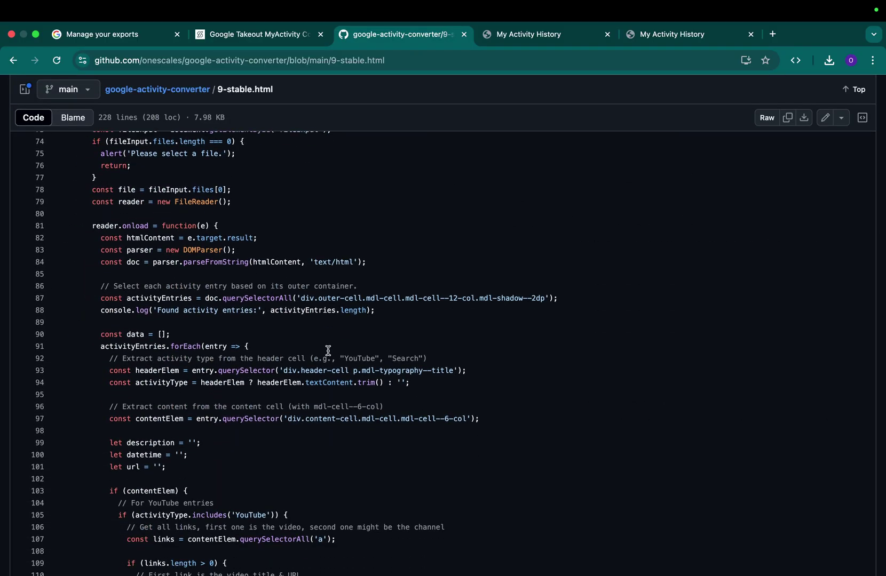